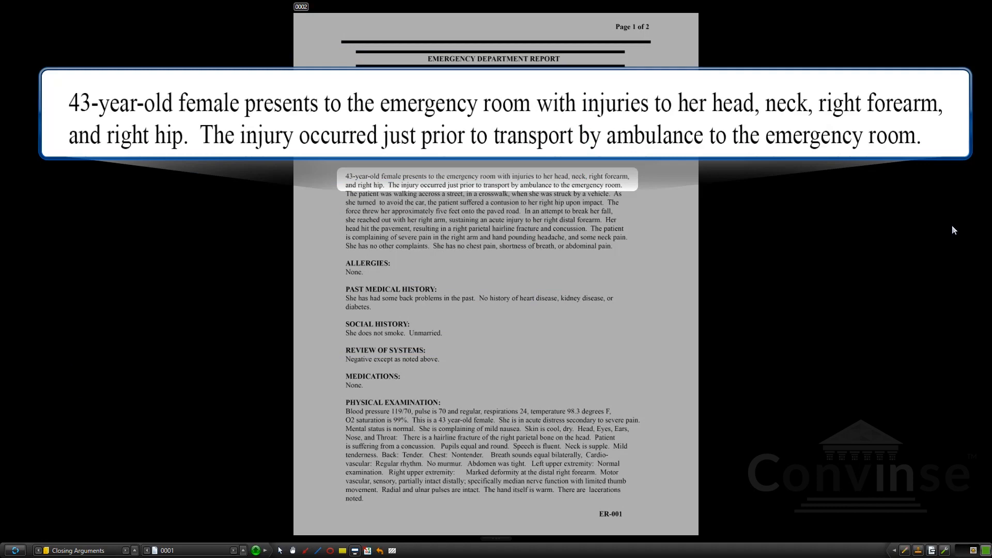
Extend the patient narrative callout downward, and resize the Past Medical History callout down to its first sentence and back to the full paragraph
{"action": "left_click_drag", "start_coordinate": [967, 157], "coordinate": [972, 350]}
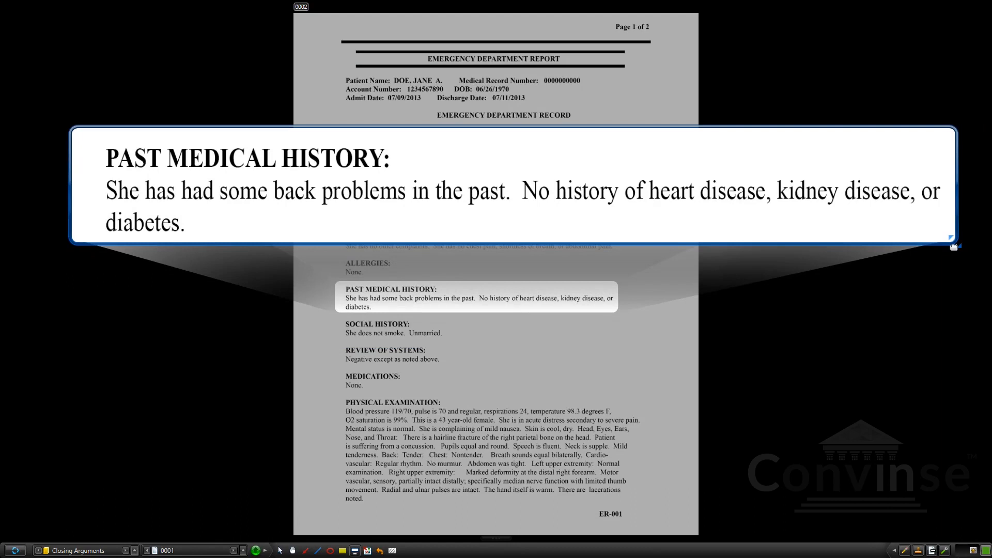
{"action": "left_click_drag", "start_coordinate": [954, 254], "coordinate": [518, 214]}
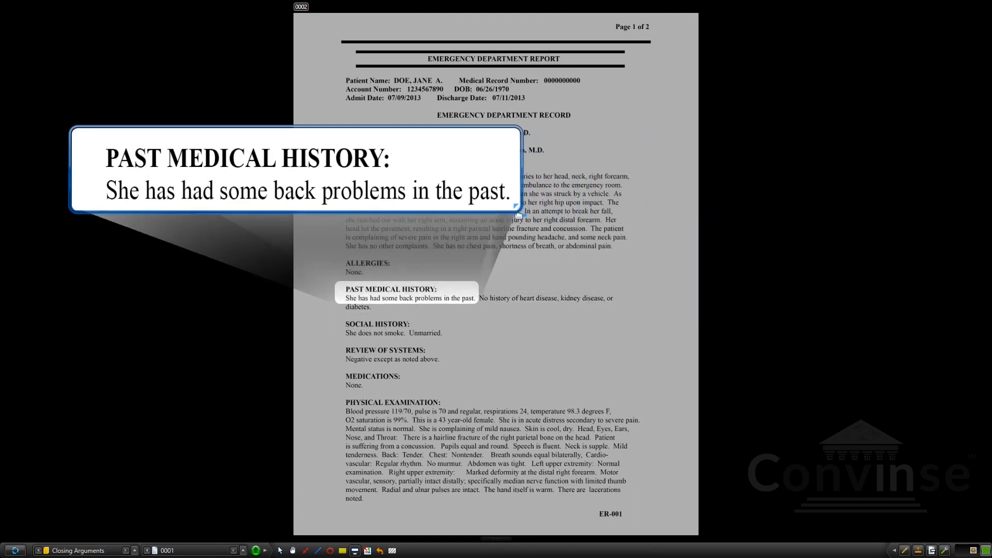
{"action": "left_click_drag", "start_coordinate": [518, 214], "coordinate": [950, 251]}
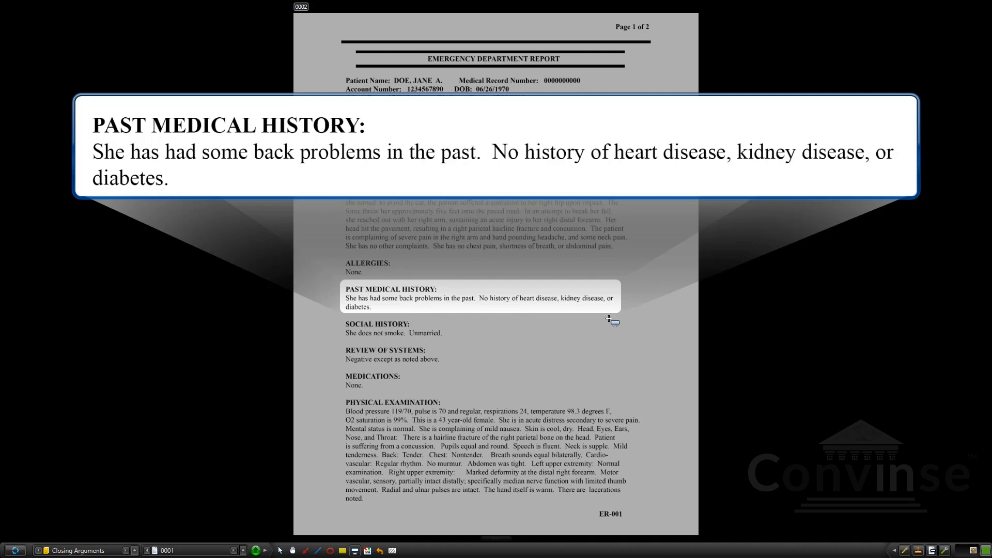
Move the callout's source area from Past Medical History to Social History, narrow it around the text, and finish by removing the callout
{"action": "left_click_drag", "start_coordinate": [609, 306], "coordinate": [605, 334]}
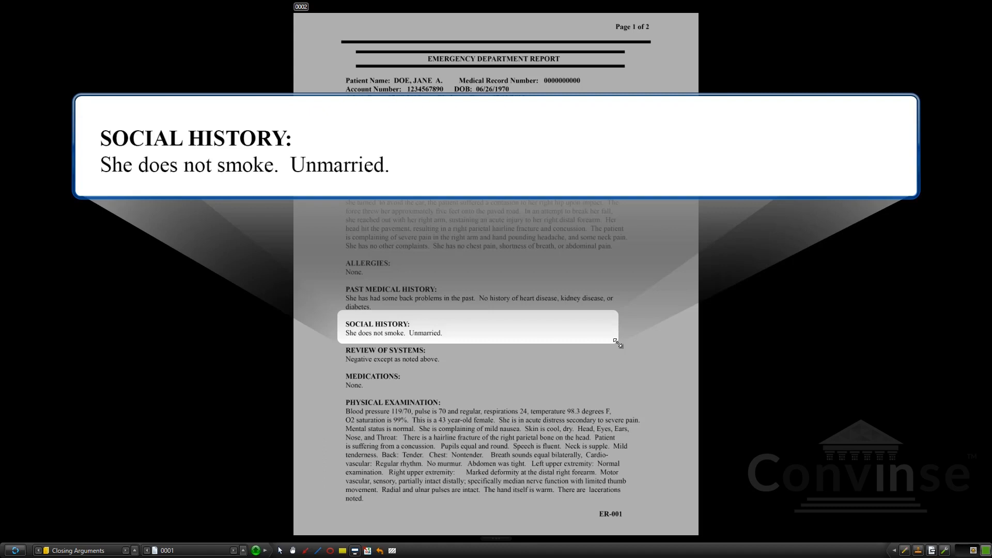
{"action": "left_click_drag", "start_coordinate": [618, 343], "coordinate": [460, 340]}
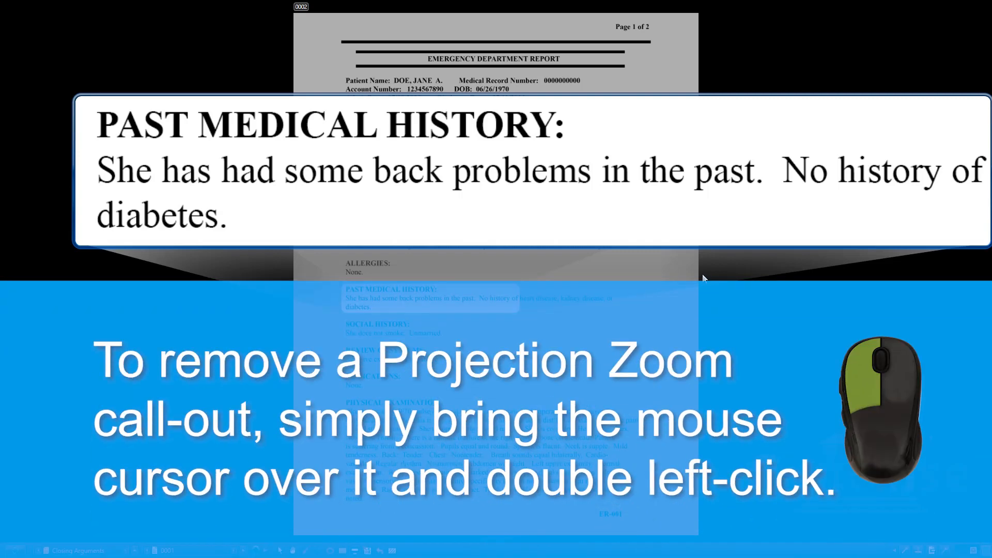
{"action": "double_click", "coordinate": [467, 197]}
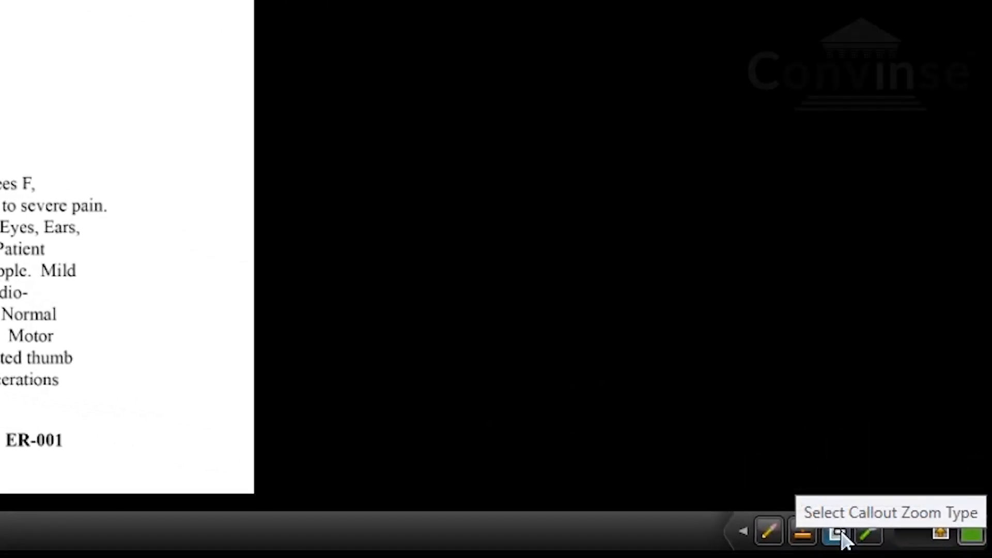
Magnify the Physical Examination section of the emergency report with Zoom Region
{"action": "left_click", "coordinate": [841, 535]}
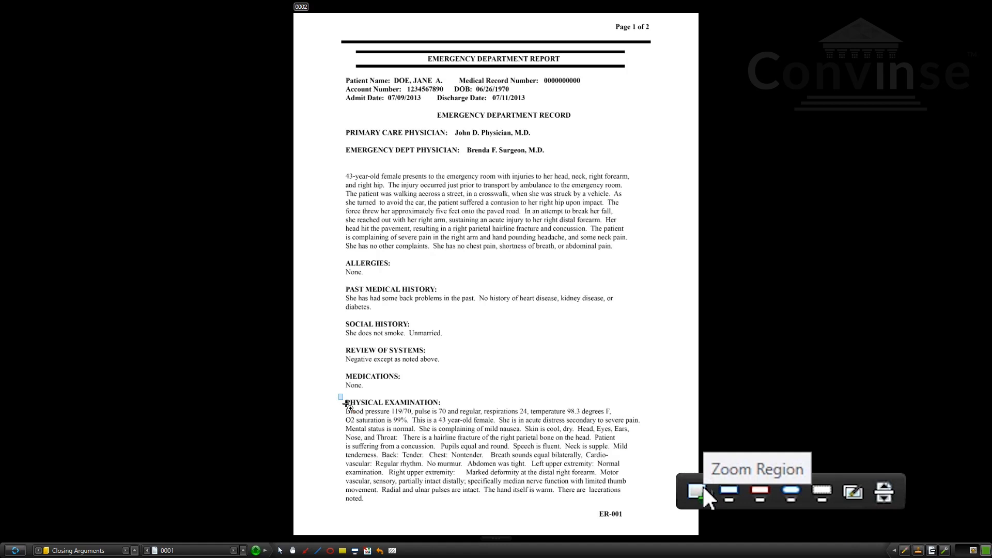
{"action": "left_click_drag", "start_coordinate": [346, 404], "coordinate": [653, 507]}
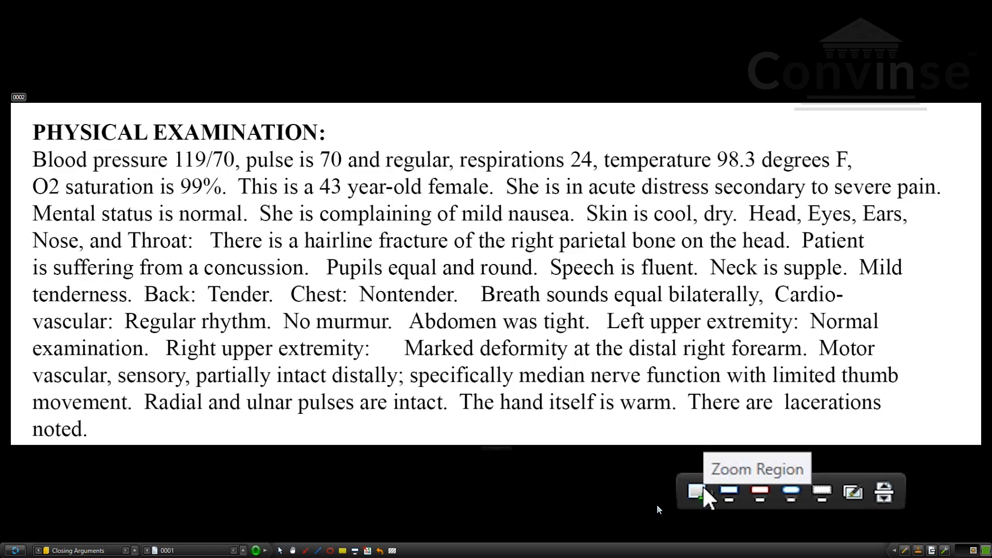
Examine the other sections of the report at the magnified level, from Physical Examination up to the opening injury narrative and back
{"action": "scroll", "coordinate": [657, 506], "scroll_direction": "down", "scroll_amount": 1}
{"action": "scroll", "coordinate": [657, 505], "scroll_direction": "up", "scroll_amount": 6}
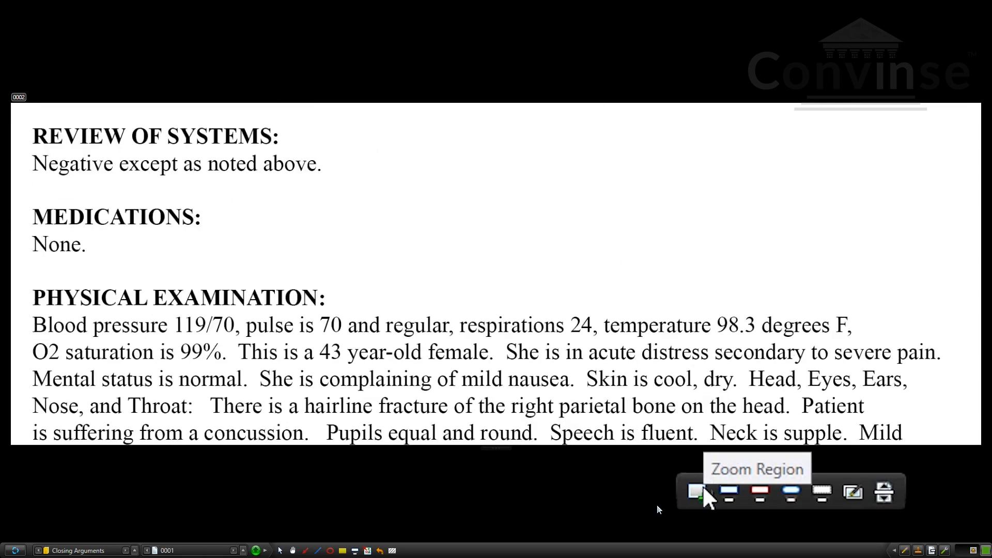
{"action": "scroll", "coordinate": [657, 509], "scroll_direction": "up", "scroll_amount": 10}
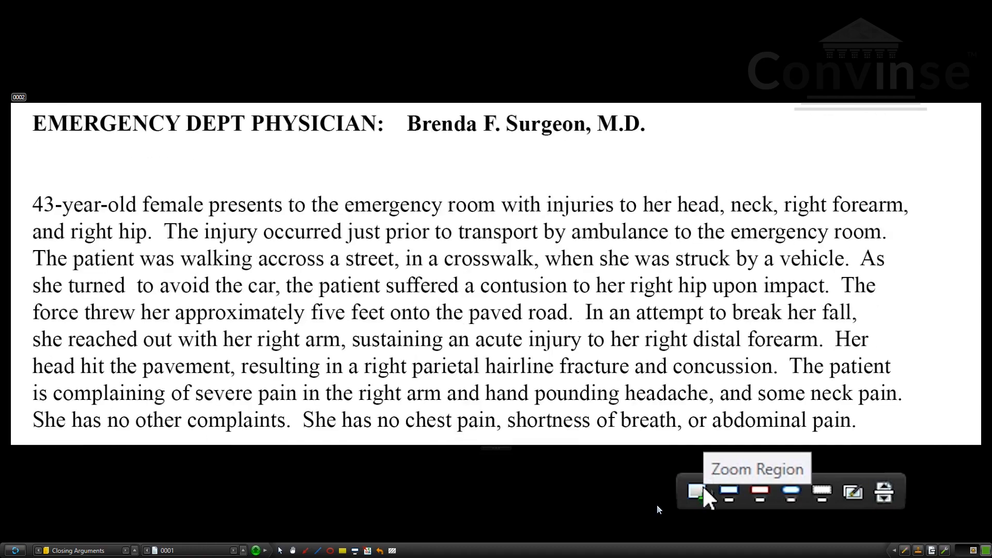
{"action": "scroll", "coordinate": [657, 509], "scroll_direction": "down", "scroll_amount": 12}
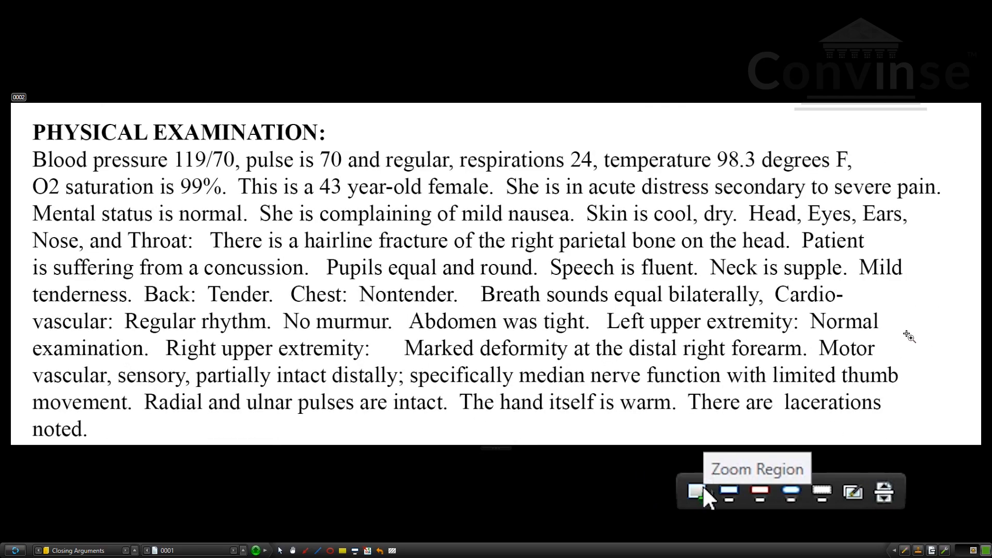
{"action": "scroll", "coordinate": [909, 298], "scroll_direction": "down", "scroll_amount": 2}
{"action": "left_click_drag", "start_coordinate": [909, 298], "coordinate": [904, 337]}
{"action": "scroll", "coordinate": [904, 337], "scroll_direction": "up", "scroll_amount": 6}
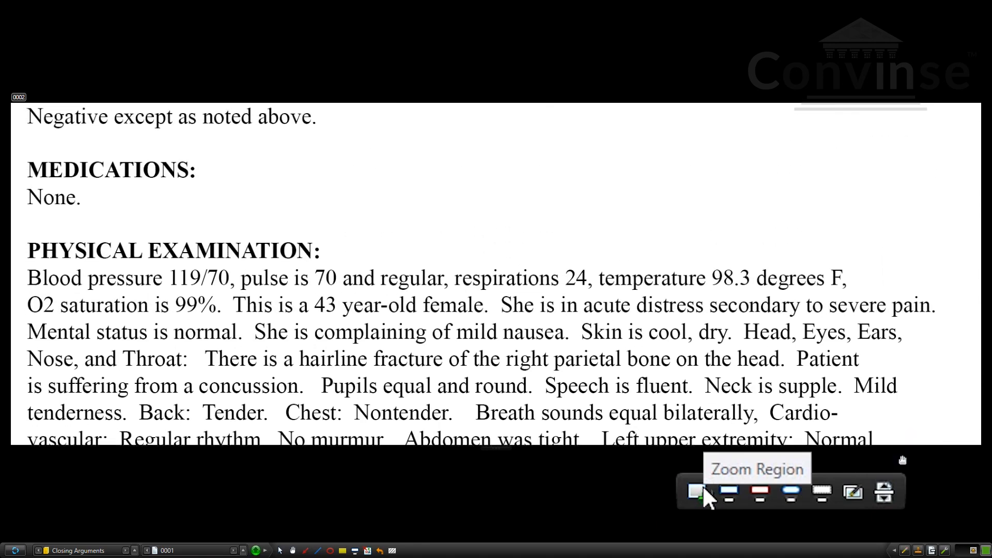
{"action": "left_click_drag", "start_coordinate": [900, 206], "coordinate": [908, 472]}
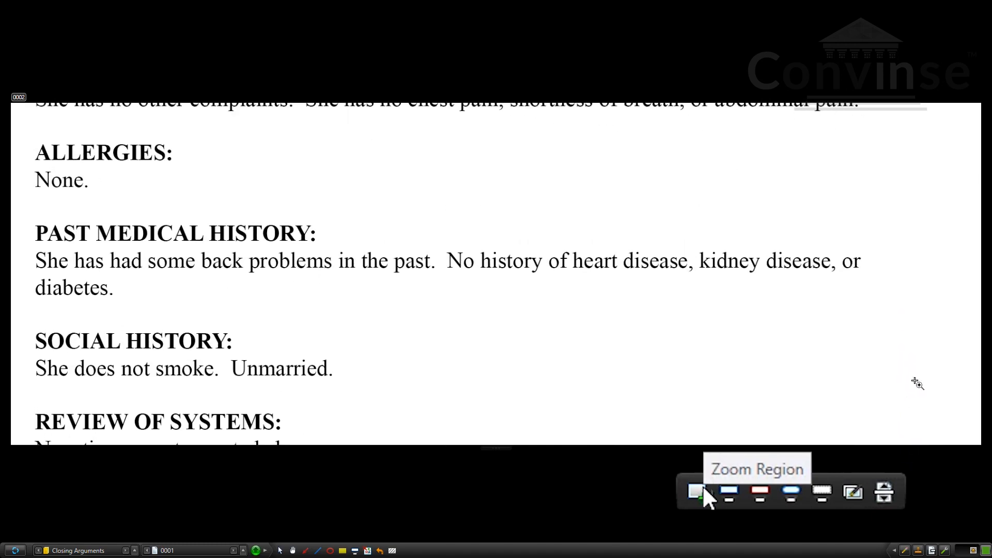
{"action": "left_click_drag", "start_coordinate": [912, 169], "coordinate": [910, 494]}
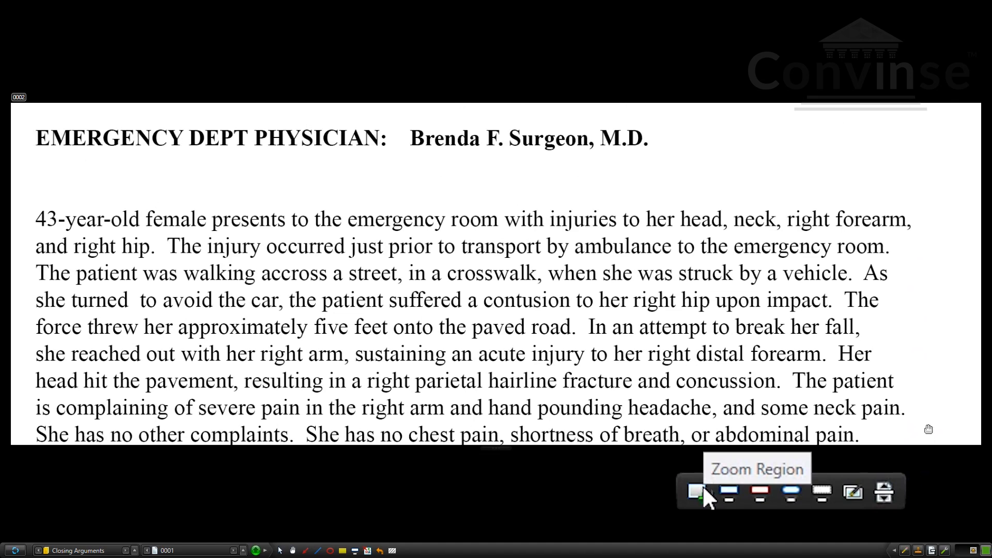
{"action": "left_click_drag", "start_coordinate": [934, 427], "coordinate": [954, 168]}
{"action": "left_click_drag", "start_coordinate": [954, 387], "coordinate": [917, 267]}
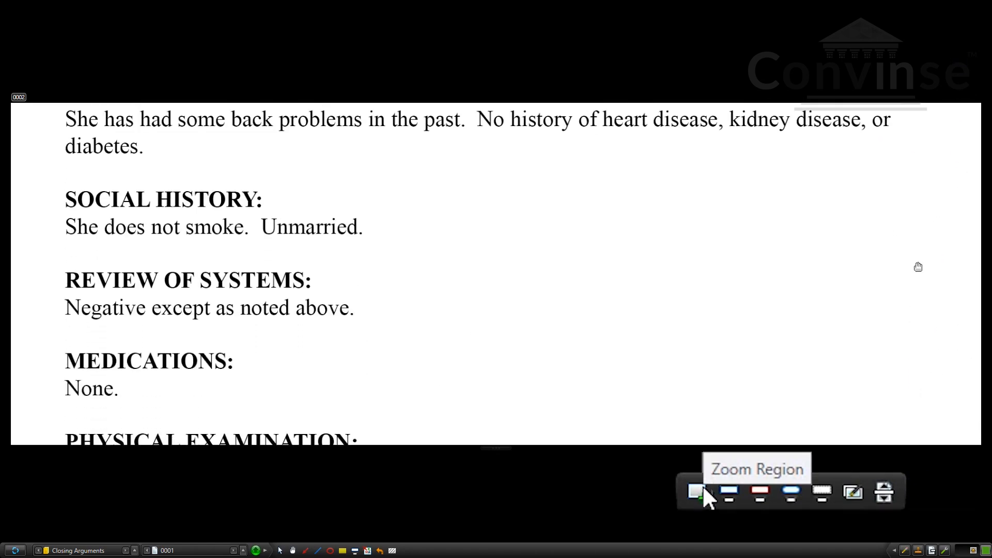
Create a Classic Projection Zoom callout of the Past Medical History section, place it above the source text, and remove it
{"action": "left_click", "coordinate": [703, 486]}
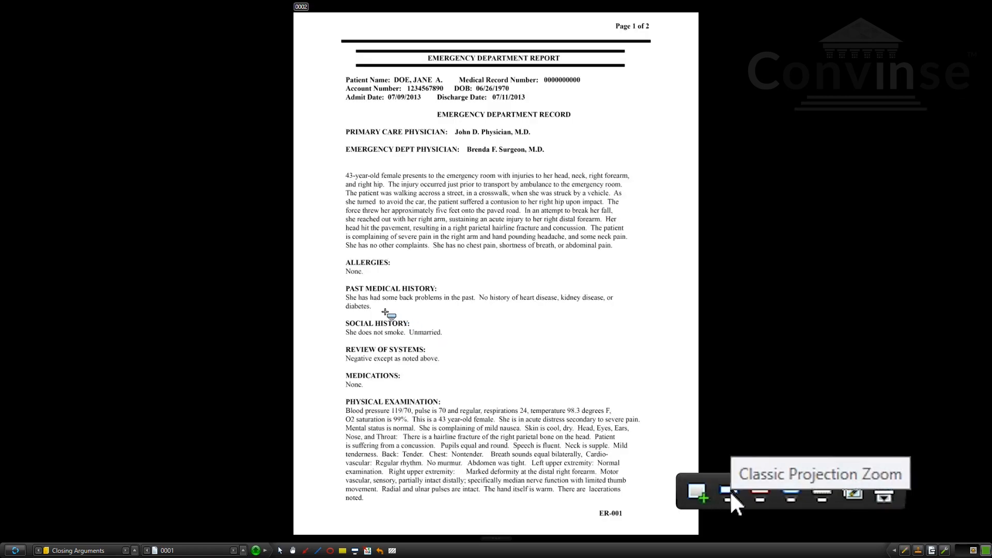
{"action": "left_click_drag", "start_coordinate": [340, 282], "coordinate": [628, 316]}
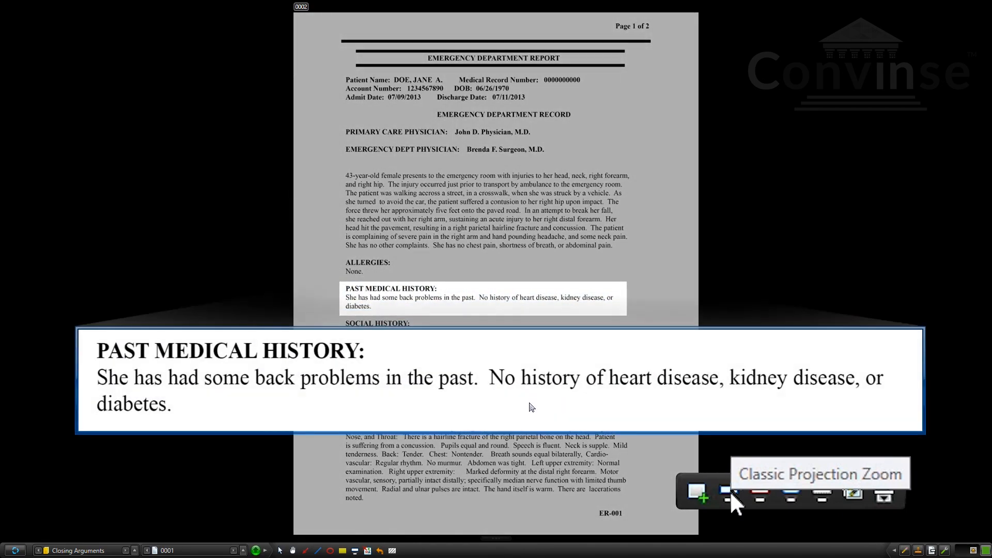
{"action": "left_click", "coordinate": [729, 490]}
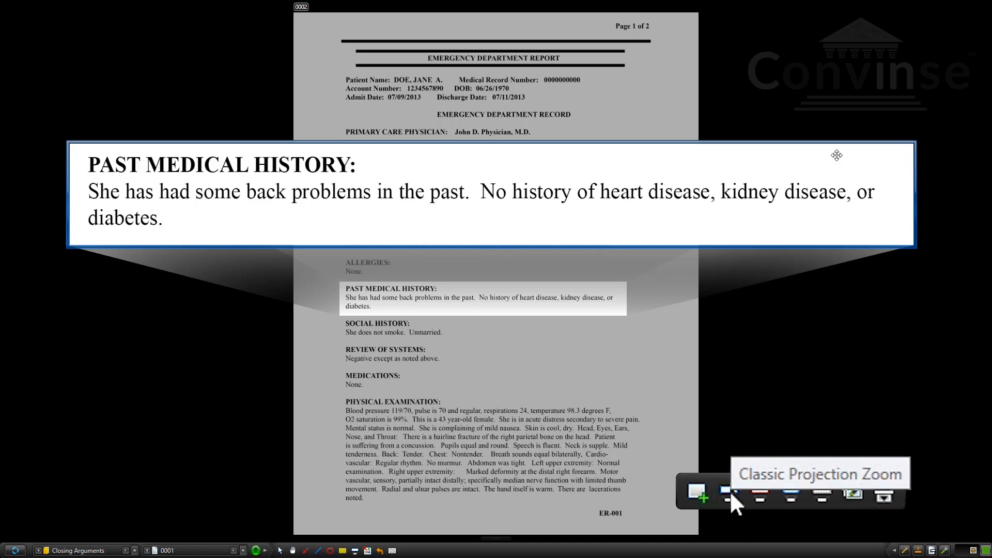
{"action": "double_click", "coordinate": [836, 155]}
Create a red-bordered Projection Zoom callout of the Past Medical History section, move it above the source text, and remove it
{"action": "left_click_drag", "start_coordinate": [341, 281], "coordinate": [624, 317]}
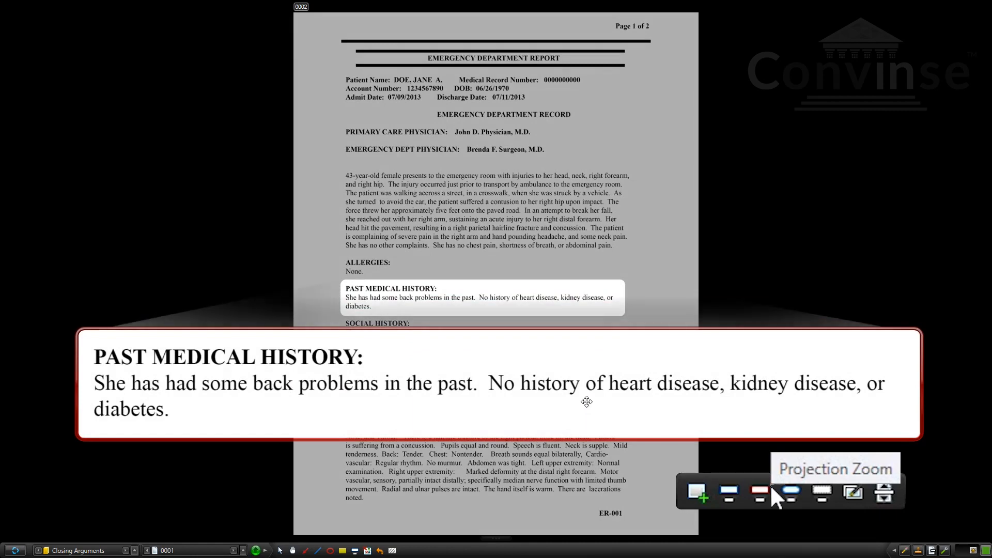
{"action": "left_click_drag", "start_coordinate": [586, 402], "coordinate": [571, 217]}
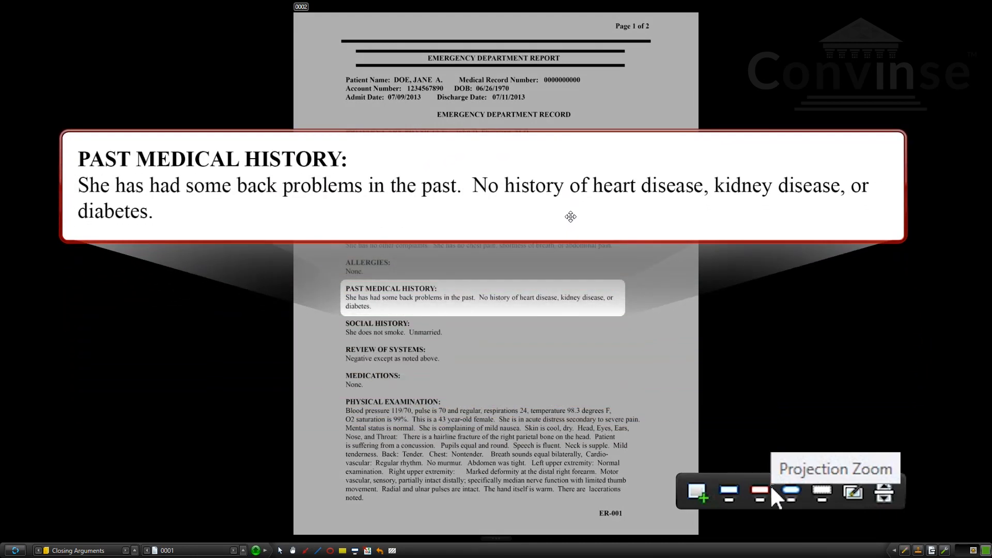
{"action": "double_click", "coordinate": [570, 217]}
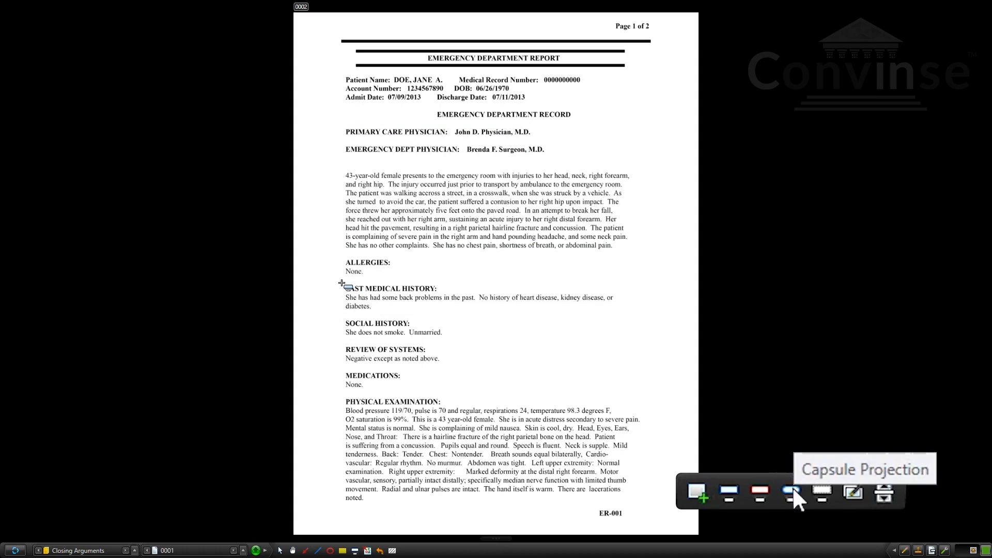
Create a Capsule Projection callout of the Past Medical History section, adjust it above the source text, and clear it
{"action": "mouse_move", "coordinate": [341, 283]}
{"action": "left_mouse_down"}
{"action": "mouse_move", "coordinate": [373, 311]}
{"action": "mouse_move", "coordinate": [633, 317]}
{"action": "left_mouse_up"}
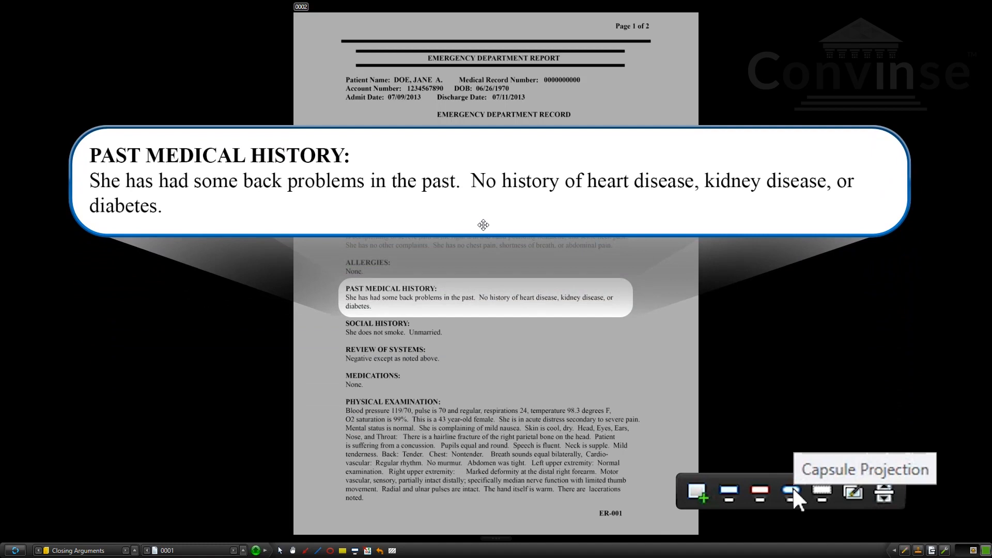
{"action": "left_click_drag", "start_coordinate": [901, 227], "coordinate": [875, 230]}
{"action": "left_click", "coordinate": [794, 489]}
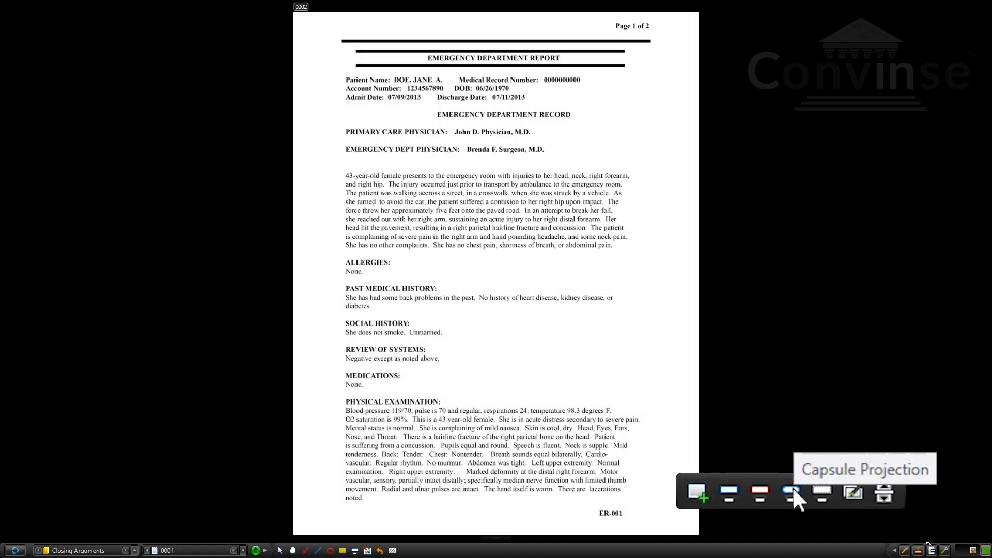
Create a Tear Out Projection callout of the Past Medical History section, move it above the source text, and clear it
{"action": "left_click", "coordinate": [822, 493]}
{"action": "left_click_drag", "start_coordinate": [339, 279], "coordinate": [627, 318]}
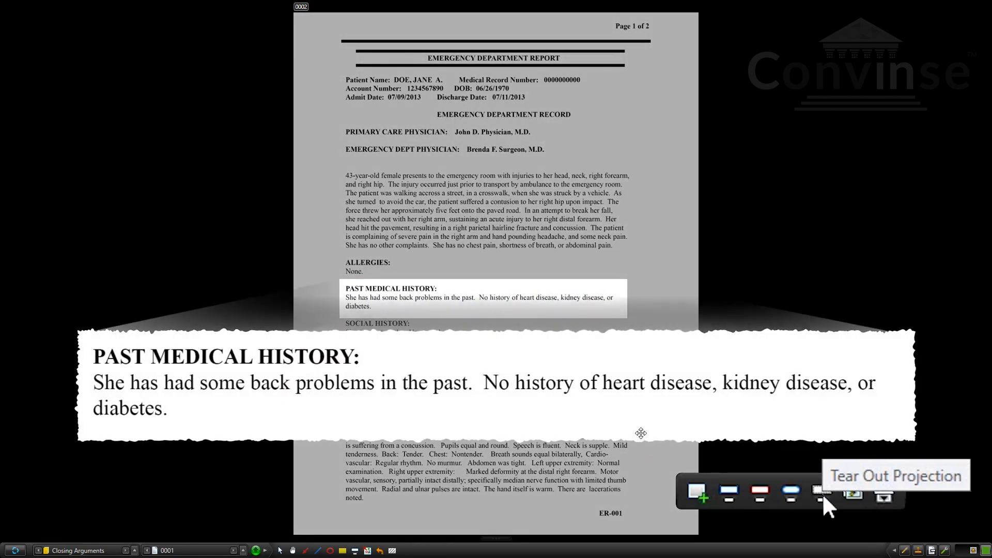
{"action": "left_click_drag", "start_coordinate": [641, 433], "coordinate": [631, 215]}
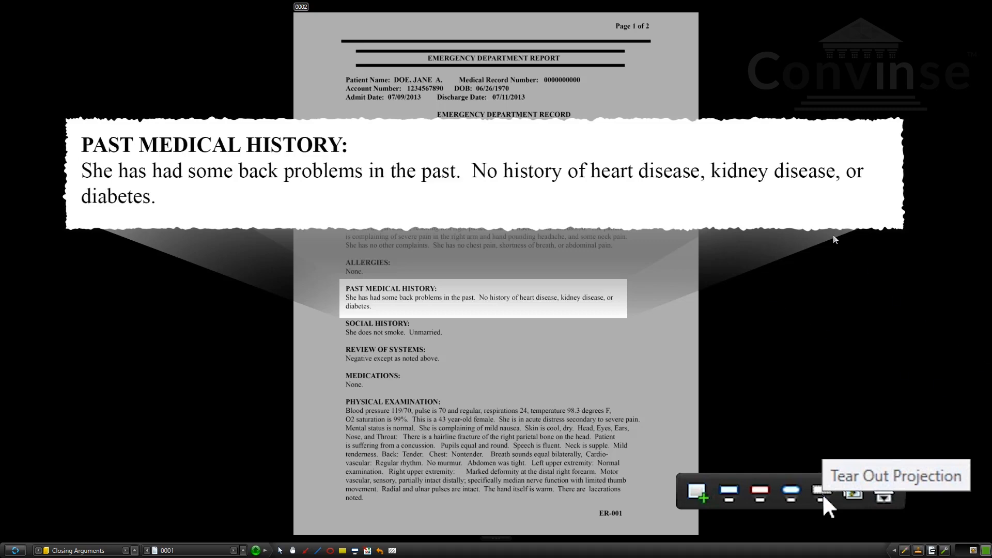
{"action": "left_click", "coordinate": [823, 494]}
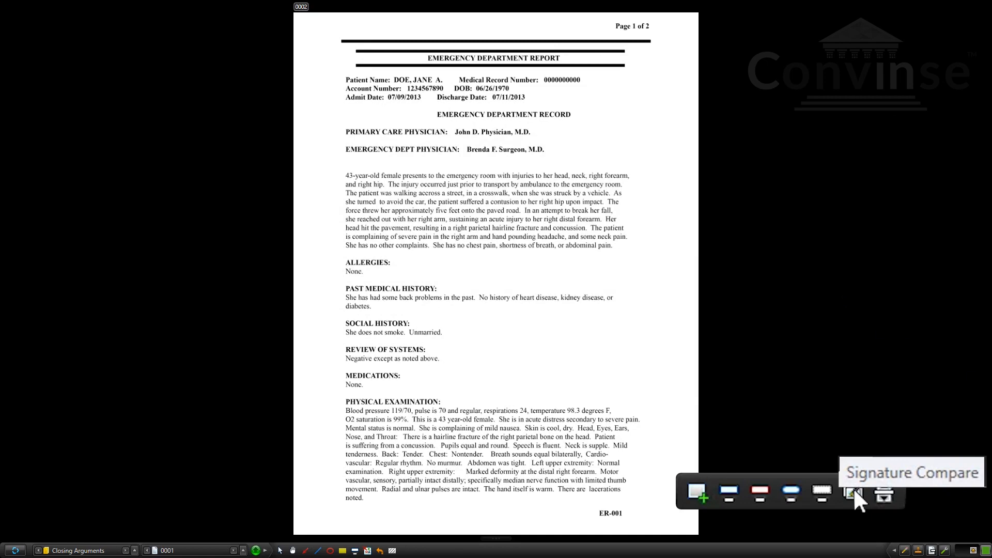
Use Signature Compare to place the first page's physician signature just above the matching signature on the second page, and remove the copy
{"action": "left_click", "coordinate": [855, 494]}
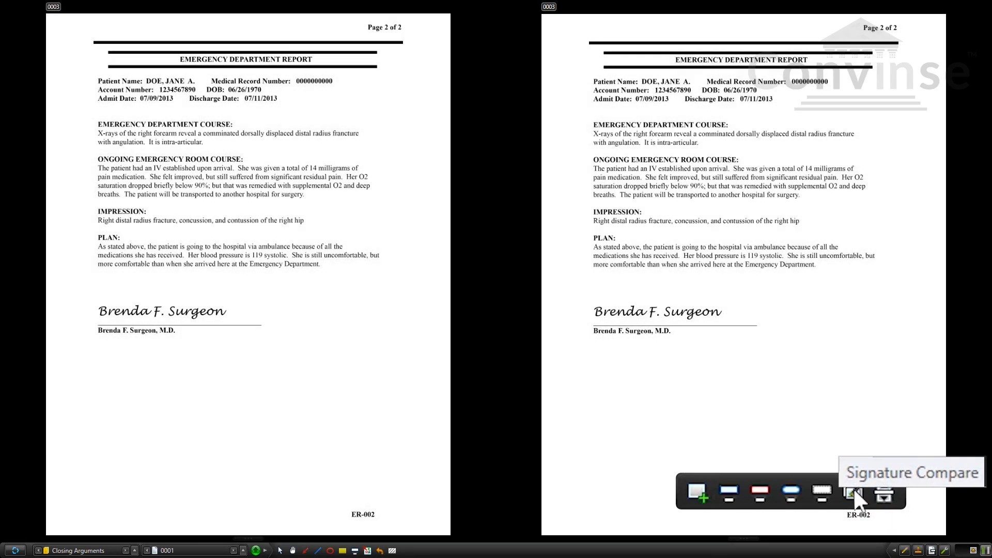
{"action": "mouse_move", "coordinate": [91, 296]}
{"action": "left_mouse_down"}
{"action": "mouse_move", "coordinate": [118, 321]}
{"action": "mouse_move", "coordinate": [258, 326]}
{"action": "mouse_move", "coordinate": [575, 385]}
{"action": "mouse_move", "coordinate": [658, 374]}
{"action": "mouse_move", "coordinate": [648, 312]}
{"action": "mouse_move", "coordinate": [584, 309]}
{"action": "mouse_move", "coordinate": [729, 316]}
{"action": "mouse_move", "coordinate": [713, 291]}
{"action": "left_mouse_up"}
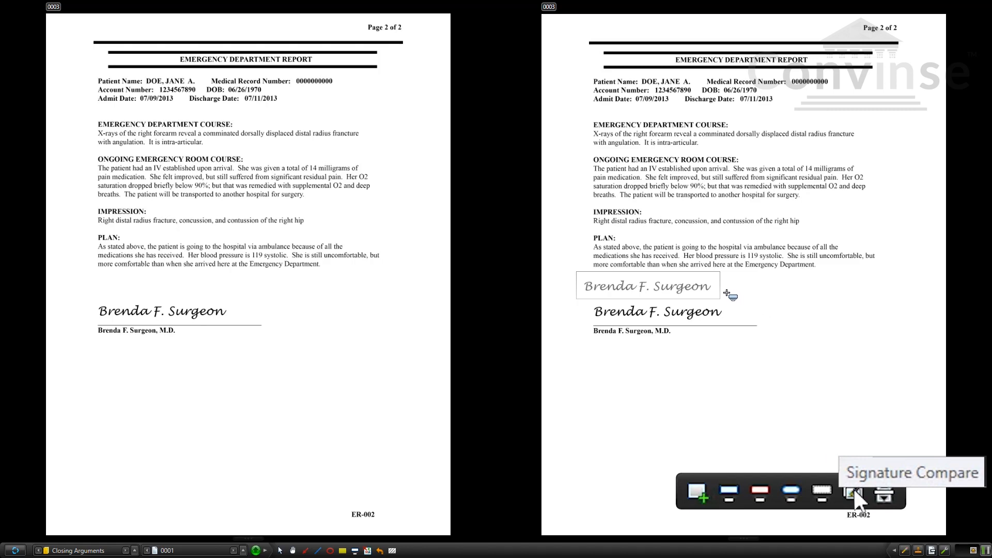
{"action": "double_click", "coordinate": [710, 289]}
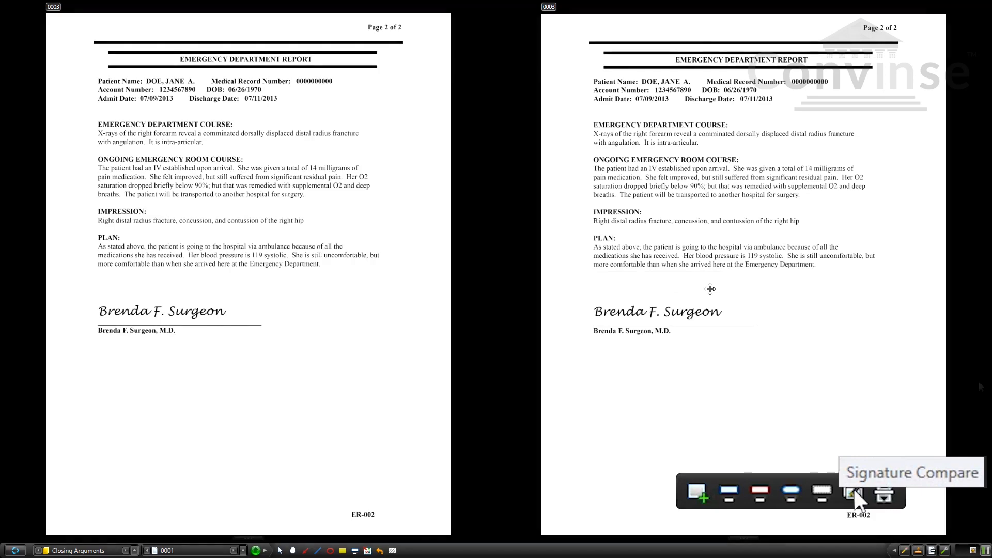
Display the EMS Ambulance Run Report and apply a Moving Highlight to its incident address, county and dispatch complaint fields
{"action": "left_click", "coordinate": [883, 494]}
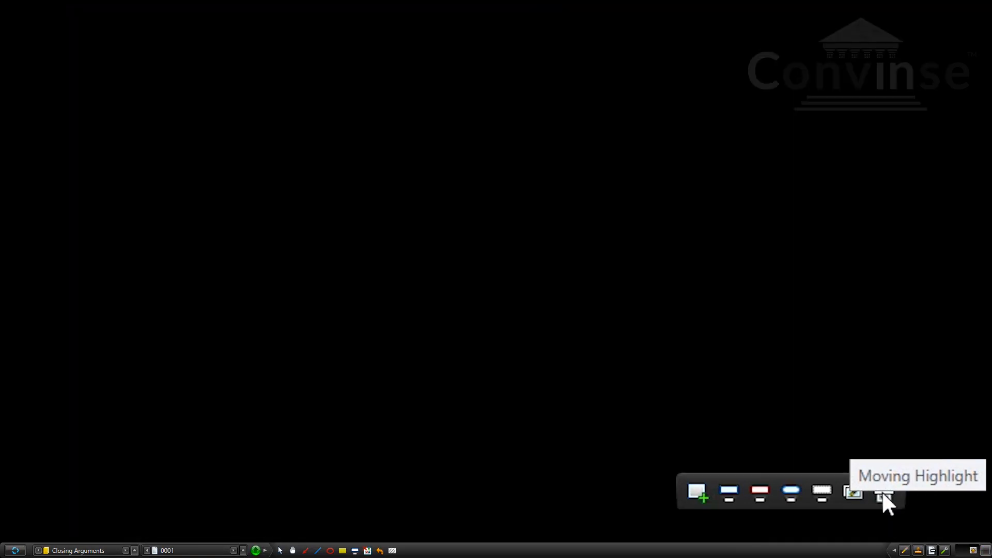
{"action": "key", "text": "Return"}
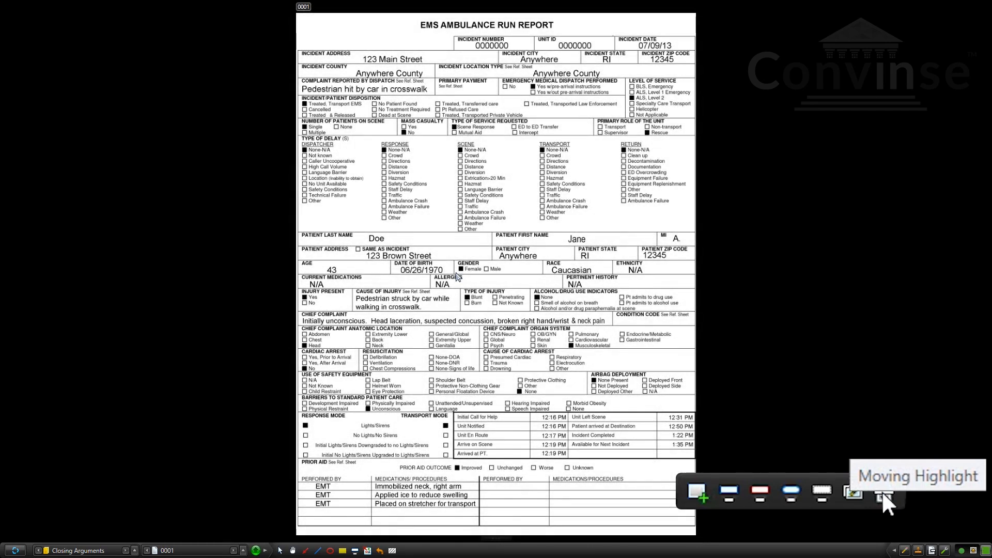
{"action": "left_click", "coordinate": [883, 495]}
{"action": "left_click", "coordinate": [511, 266]}
{"action": "left_click_drag", "start_coordinate": [97, 87], "coordinate": [378, 178]}
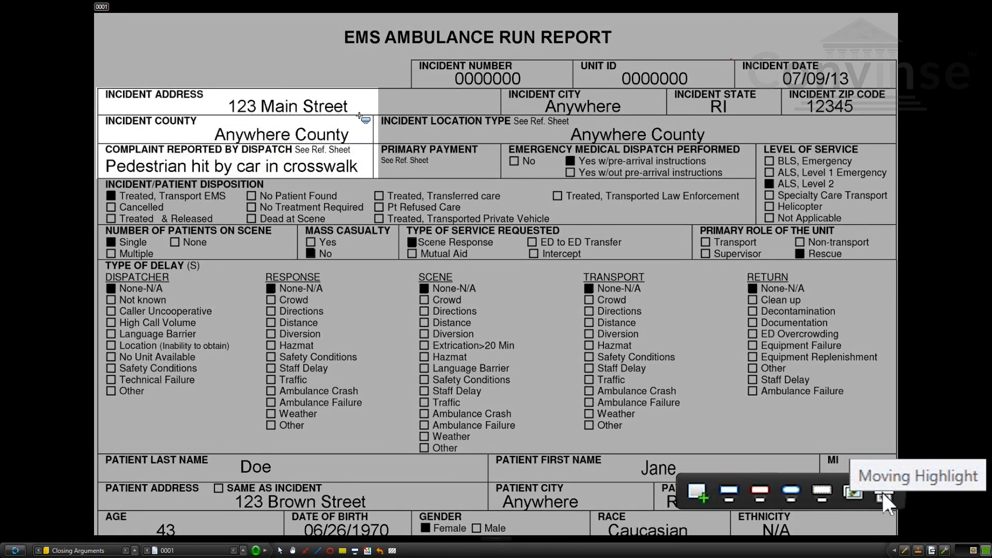
Move the highlight down to the patient name and address fields, pan the report slightly, and return the highlight to the incident address fields
{"action": "left_click_drag", "start_coordinate": [360, 116], "coordinate": [406, 473]}
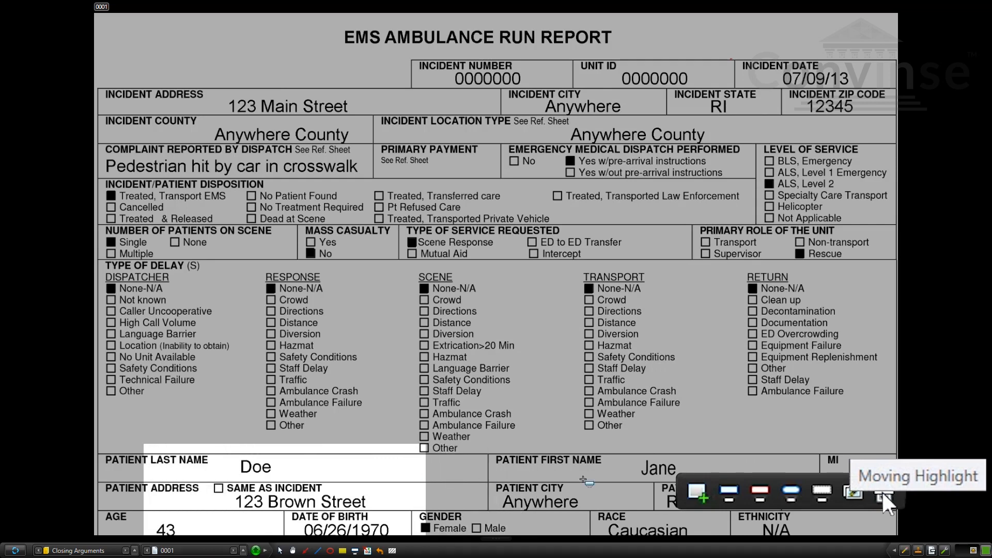
{"action": "left_click_drag", "start_coordinate": [660, 481], "coordinate": [657, 452]}
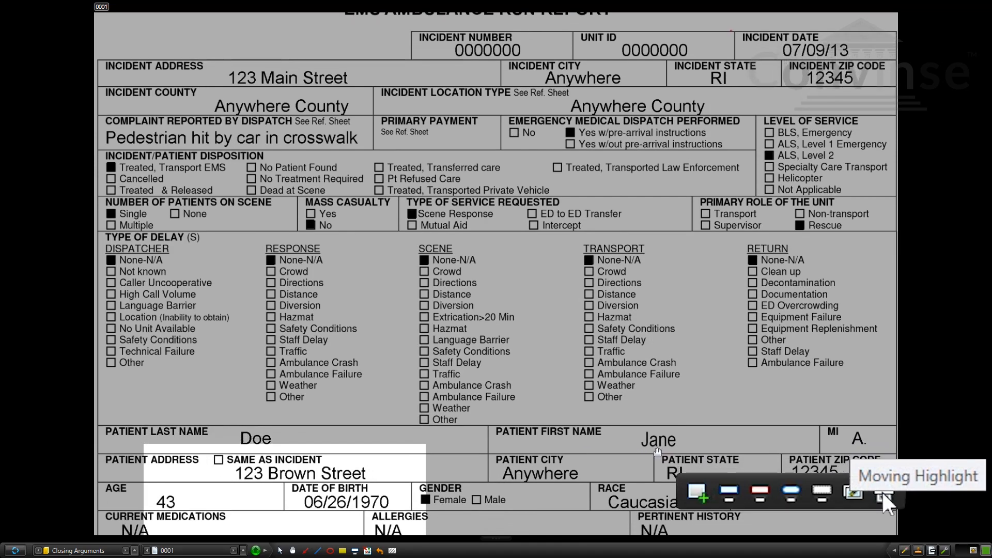
{"action": "left_click_drag", "start_coordinate": [357, 502], "coordinate": [308, 114]}
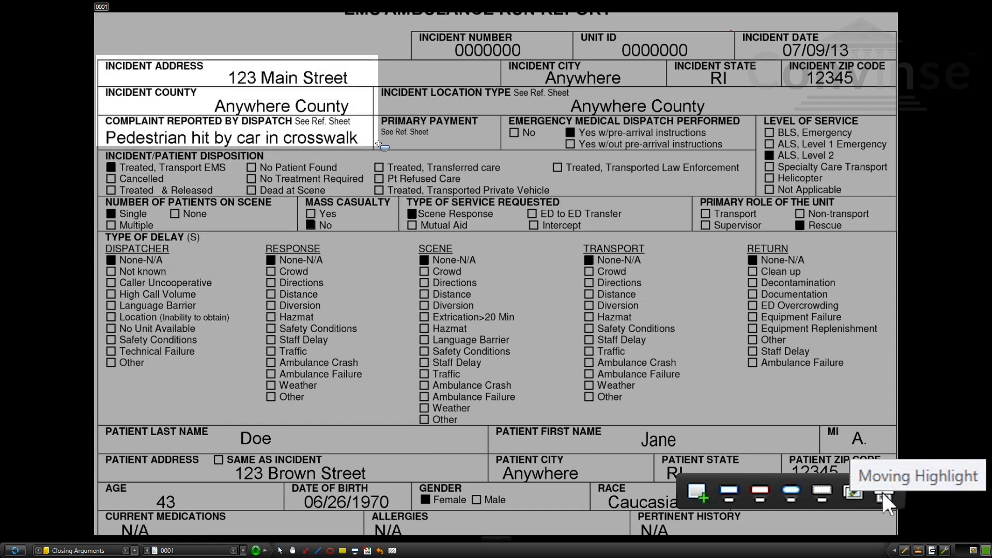
Enlarge the highlight area and position it over the incident, disposition and service fields in the report's upper part
{"action": "left_click_drag", "start_coordinate": [377, 145], "coordinate": [777, 352]}
{"action": "left_click_drag", "start_coordinate": [691, 233], "coordinate": [808, 208]}
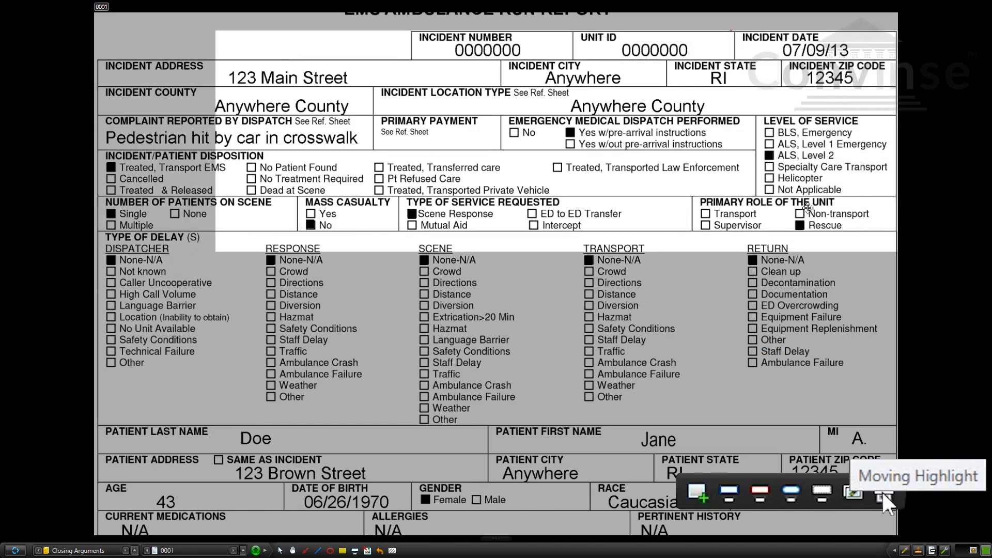